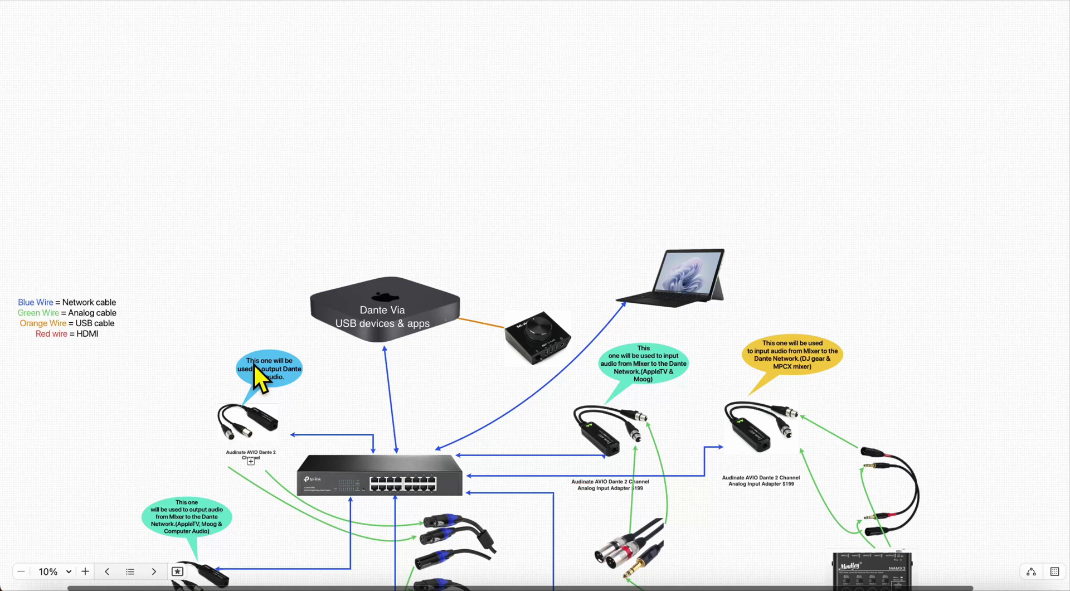
# Scroll and pinch-zoom around the Dante network board to survey the diagram
pyautogui.hscroll(-3, 241, 362)
pyautogui.scroll(5, 119, 344)
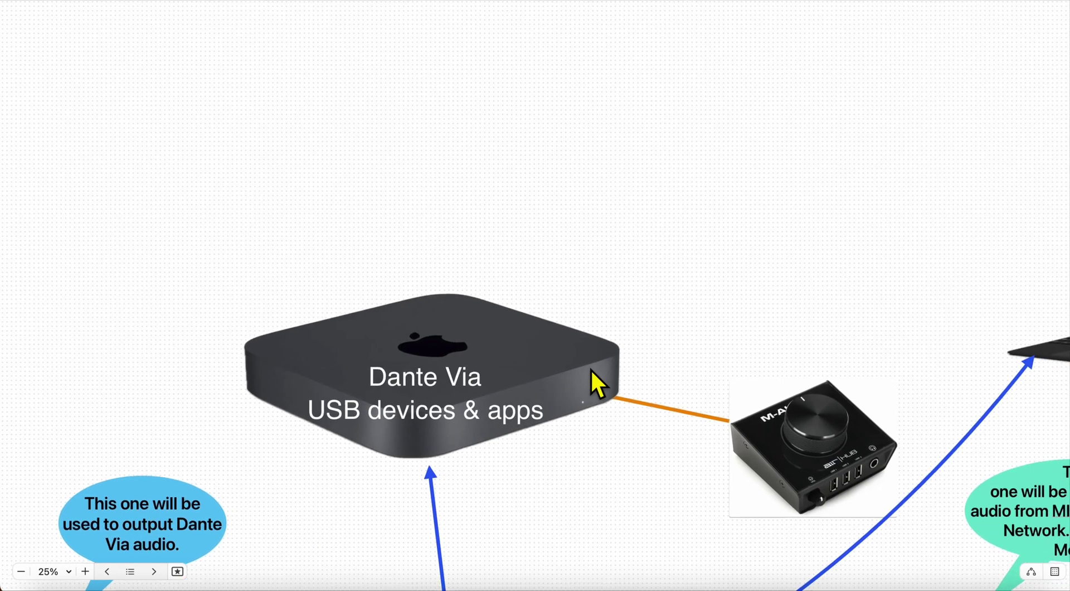
pyautogui.scroll(5, 765, 394)
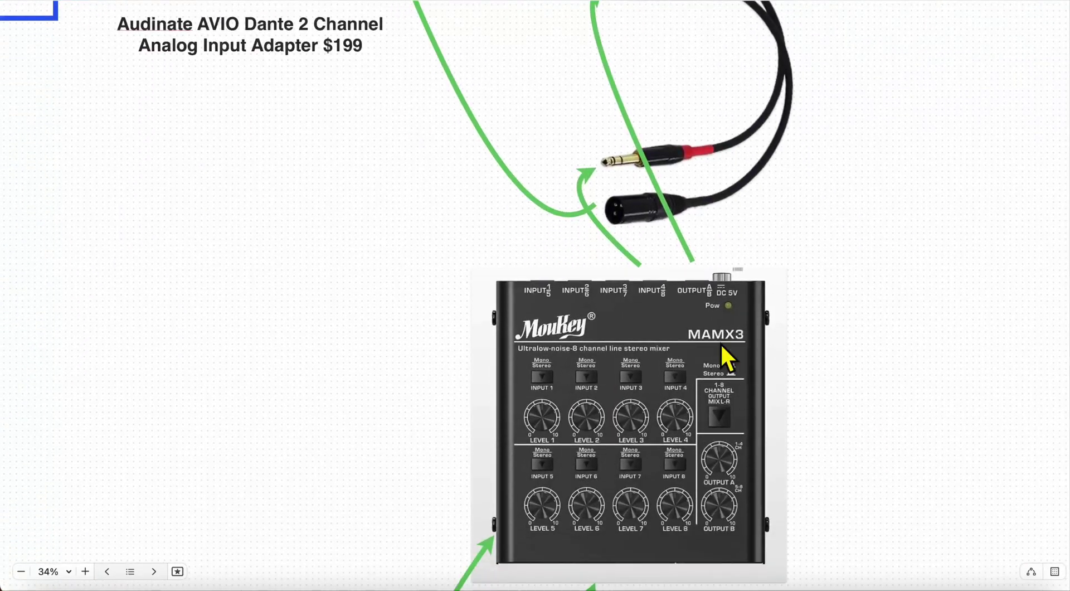
pyautogui.scroll(3, 698, 412)
pyautogui.hscroll(-2, 698, 412)
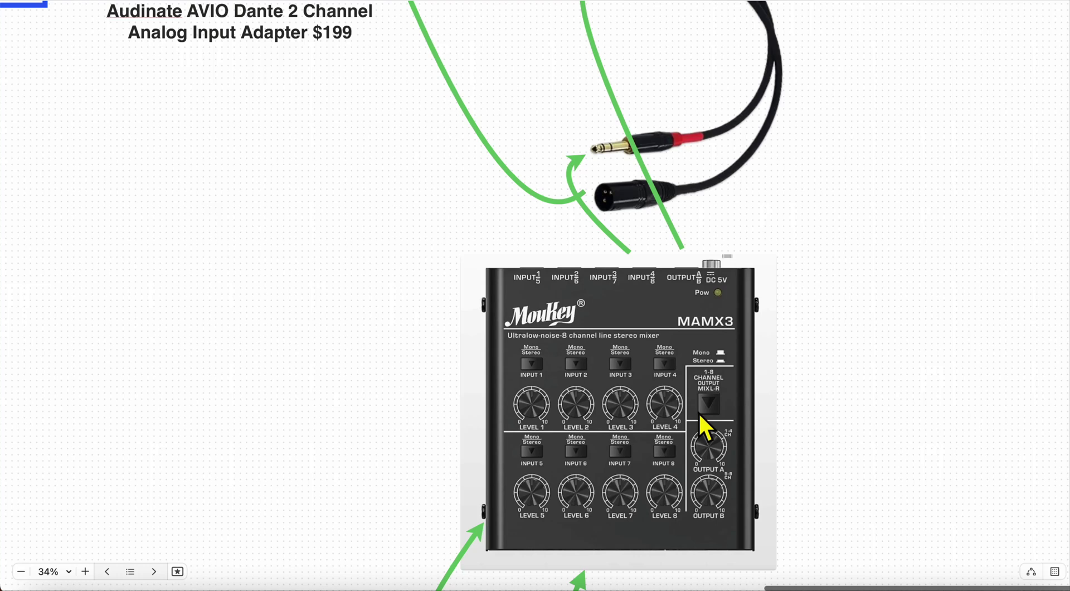
pyautogui.scroll(10, 699, 413)
pyautogui.scroll(-3, 700, 413)
pyautogui.hscroll(-1, 700, 414)
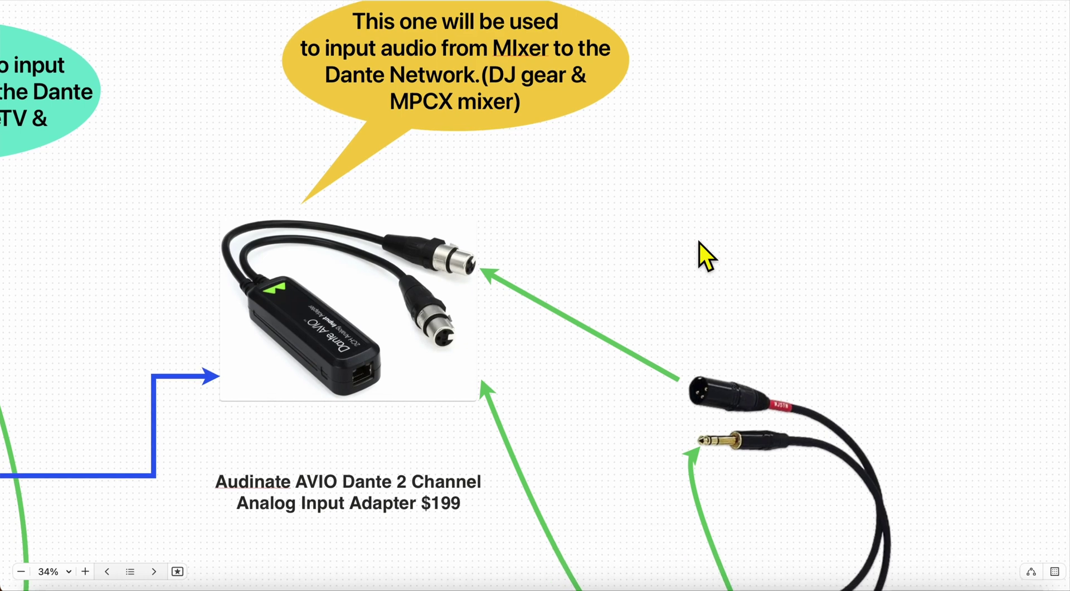
pyautogui.scroll(-10, 700, 243)
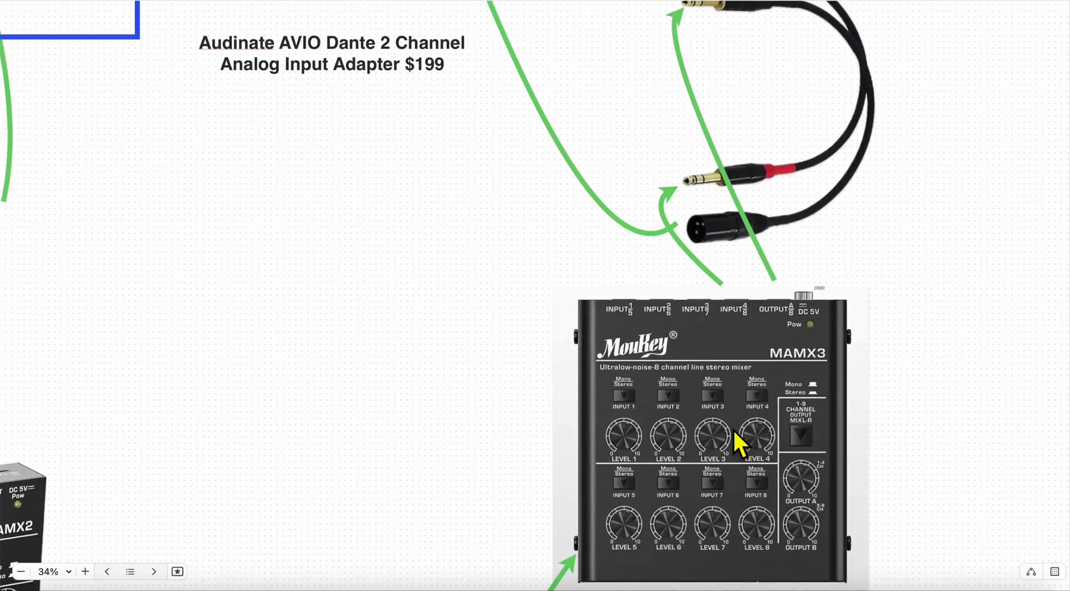
pyautogui.scroll(-9, 734, 429)
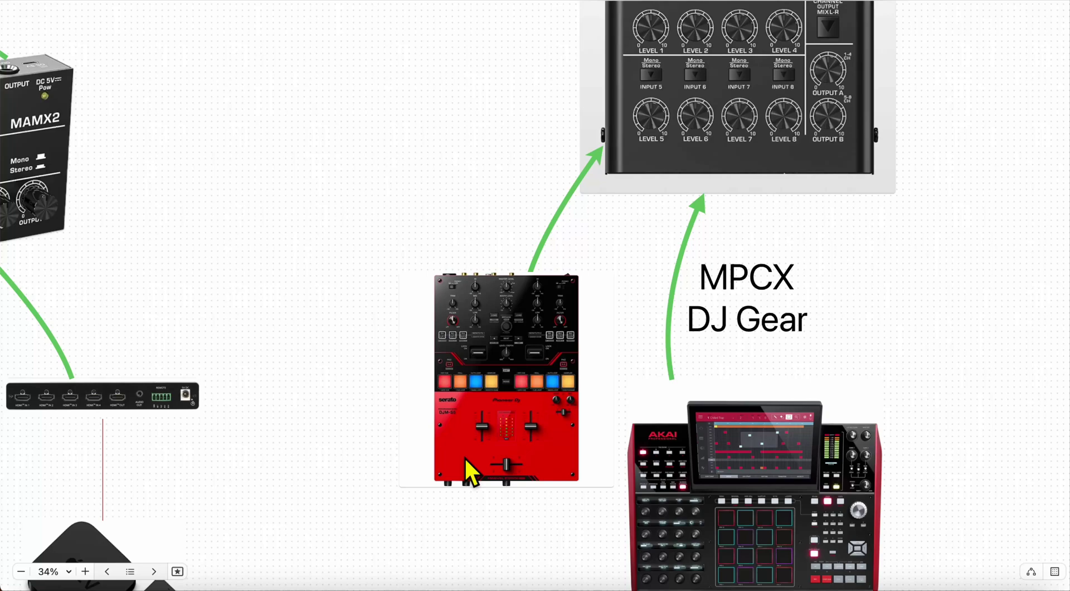
pyautogui.scroll(5, 471, 457)
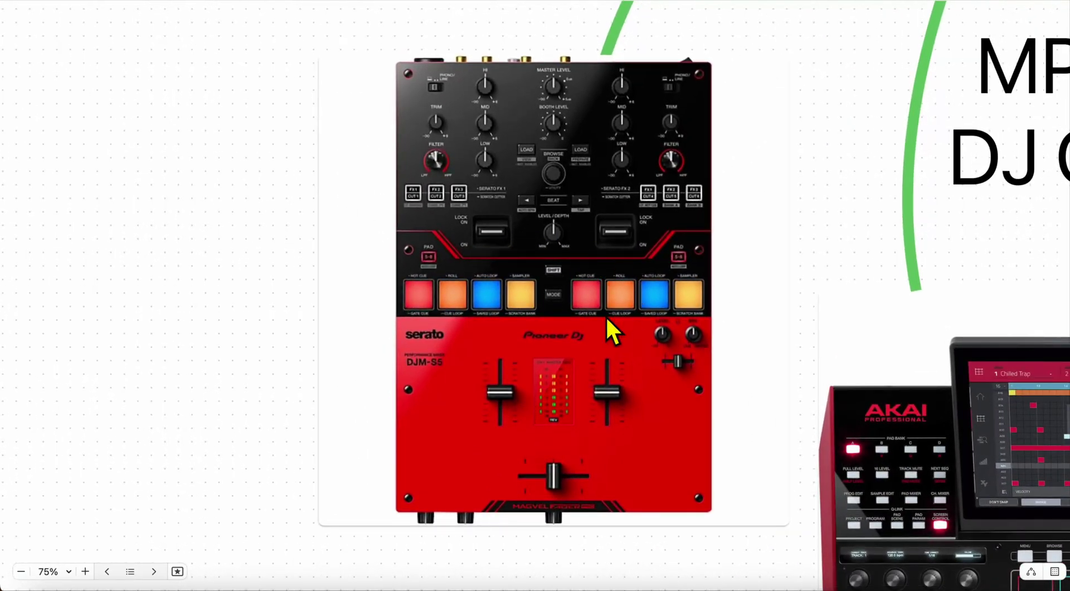
pyautogui.scroll(-8, 597, 308)
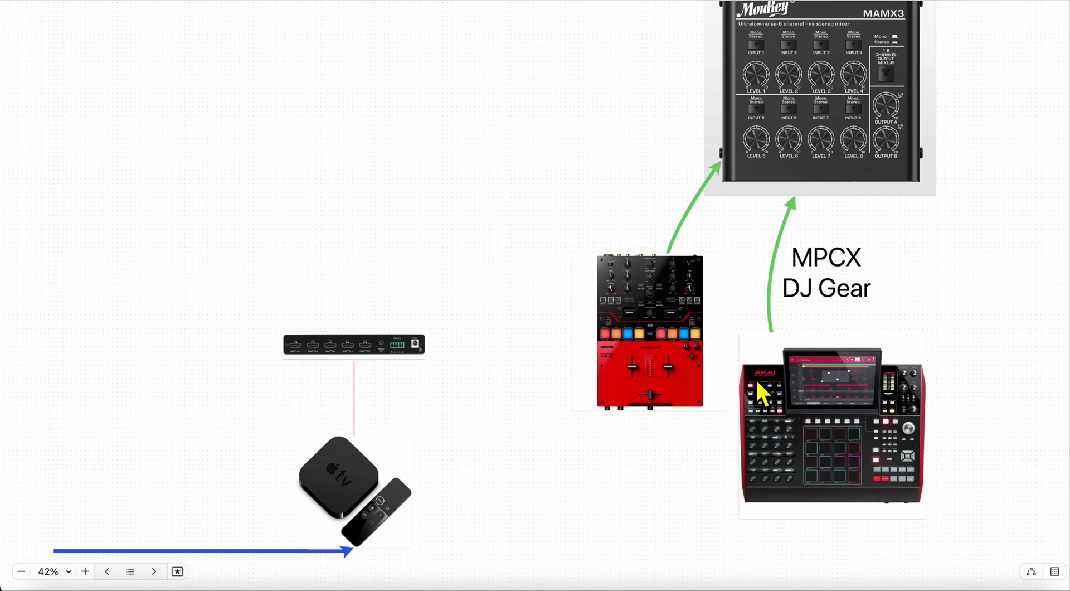
pyautogui.scroll(6, 898, 399)
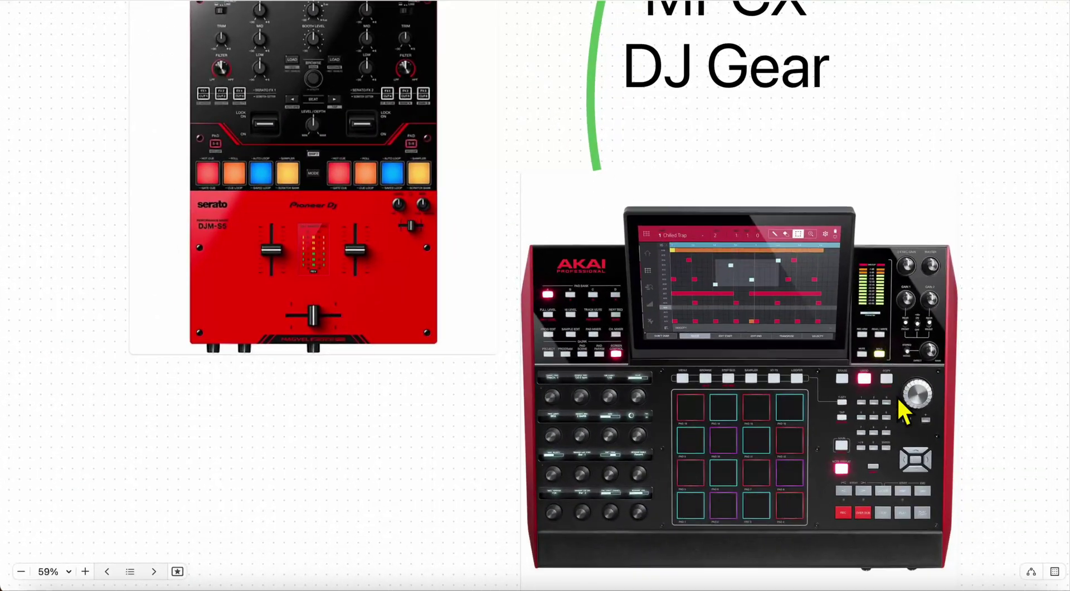
pyautogui.scroll(5, 897, 397)
pyautogui.scroll(-2, 896, 399)
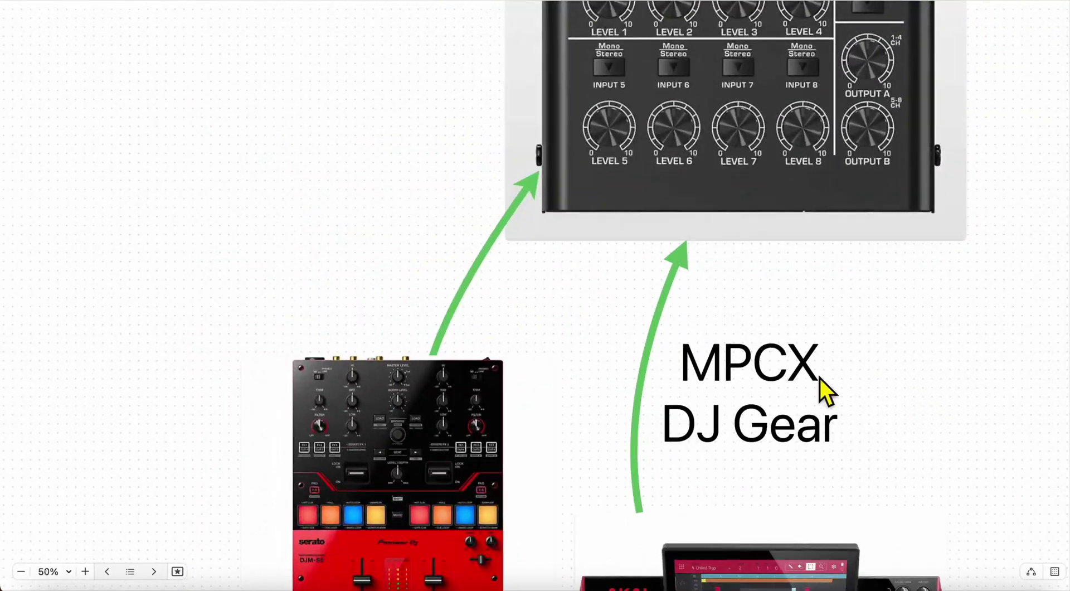
pyautogui.scroll(7, 820, 379)
pyautogui.scroll(8, 819, 378)
pyautogui.scroll(-6, 820, 379)
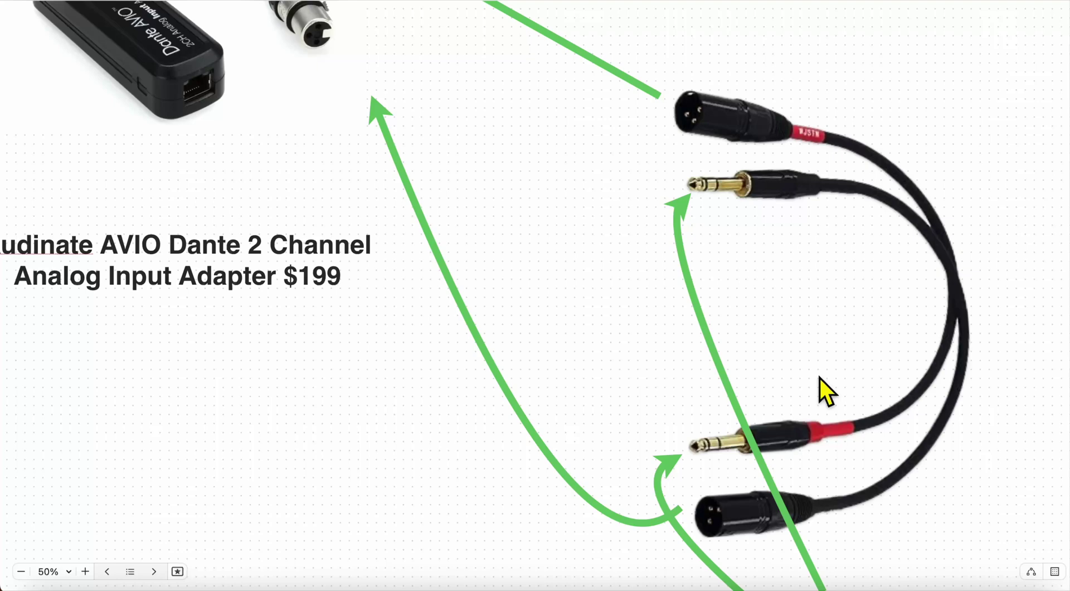
pyautogui.scroll(5, 820, 378)
pyautogui.scroll(-8, 820, 377)
pyautogui.scroll(8, 820, 378)
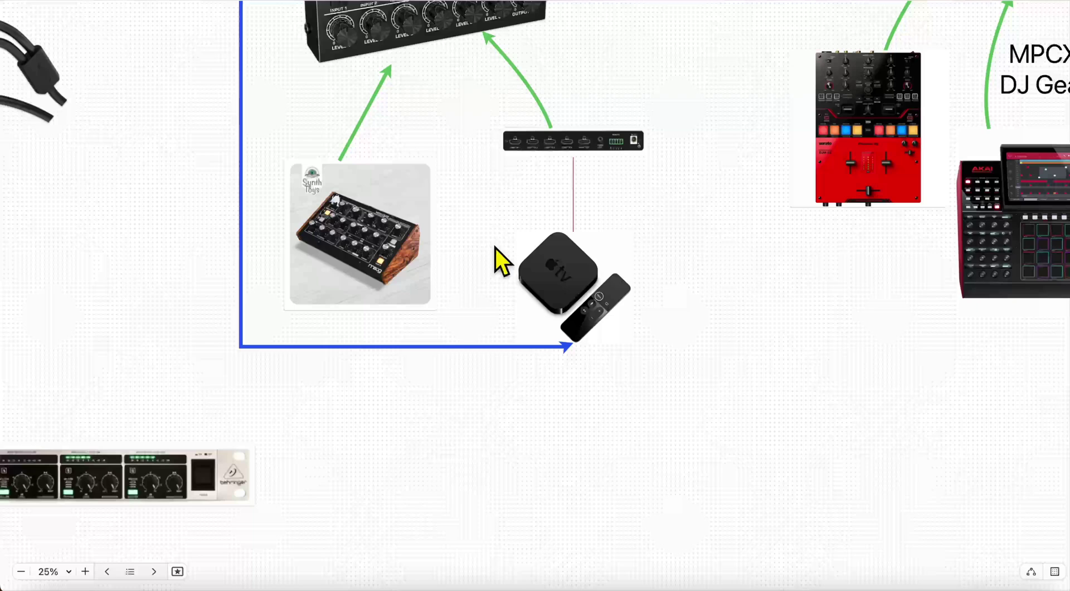
# Zoom the board out toward 10% and recentre on the switch and Dante adapters
pyautogui.scroll(10, 578, 241)
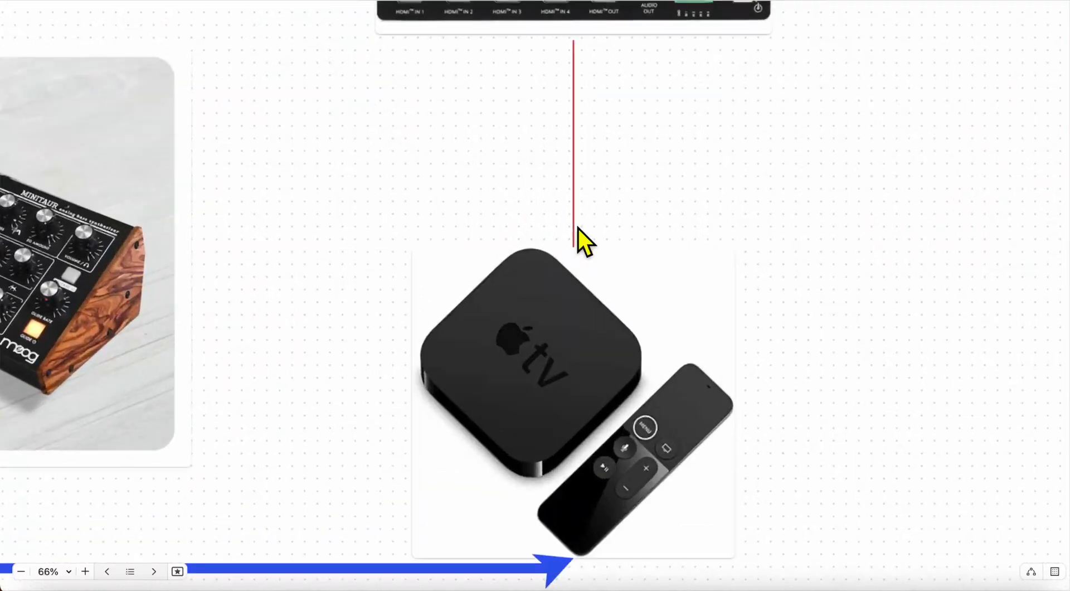
pyautogui.hscroll(5, 288, 323)
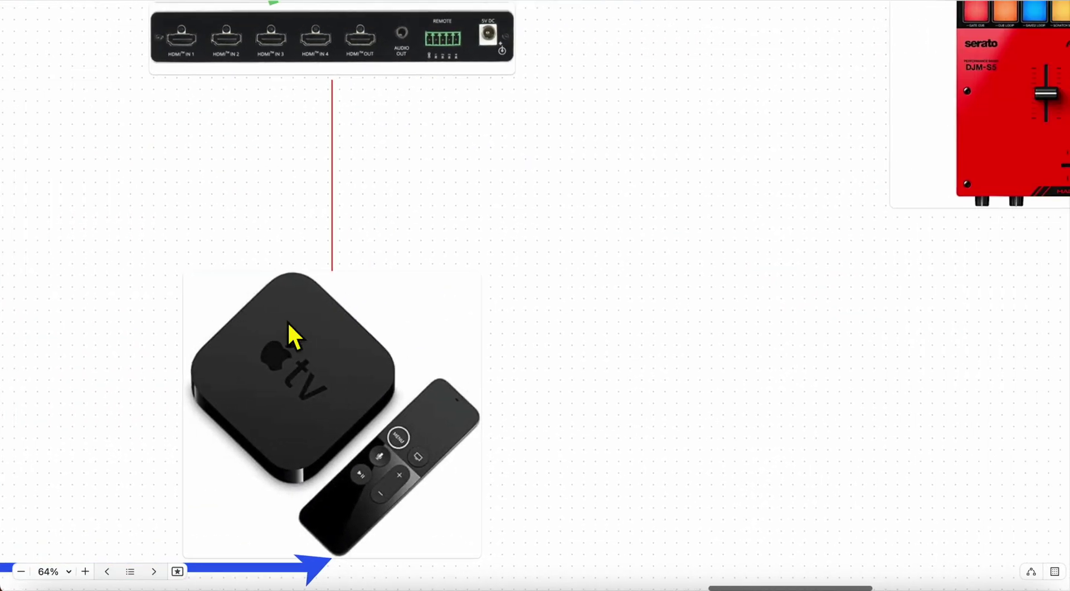
pyautogui.hscroll(-10, 288, 324)
pyautogui.scroll(4, 290, 318)
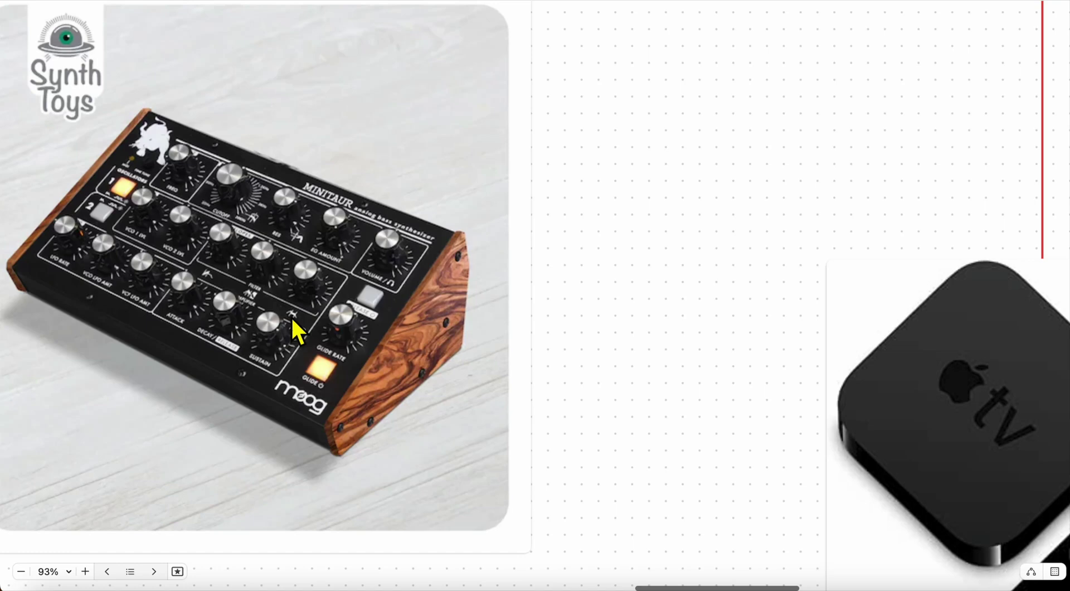
pyautogui.scroll(-3, 291, 316)
pyautogui.scroll(-4, 292, 316)
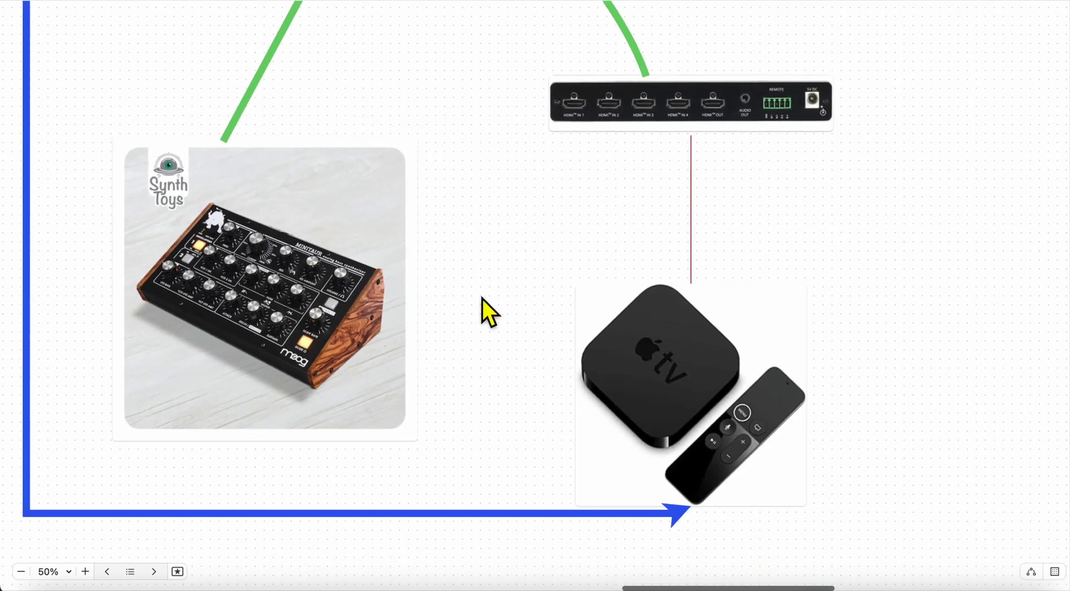
pyautogui.scroll(2, 483, 299)
pyautogui.hscroll(-2, 483, 300)
pyautogui.scroll(10, 483, 300)
pyautogui.hscroll(3, 482, 299)
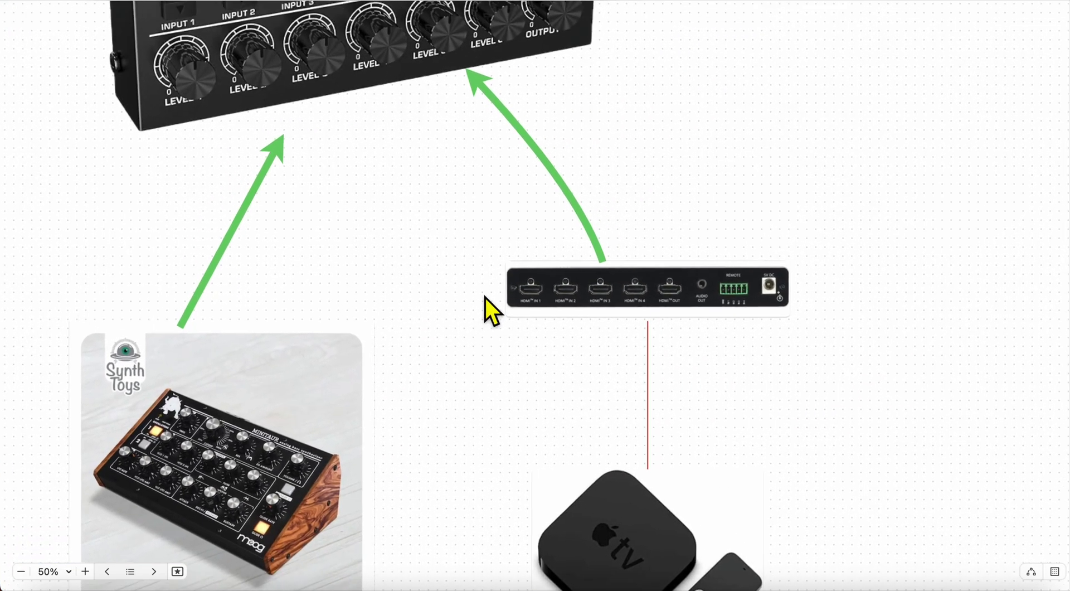
pyautogui.scroll(2, 755, 282)
pyautogui.scroll(5, 756, 284)
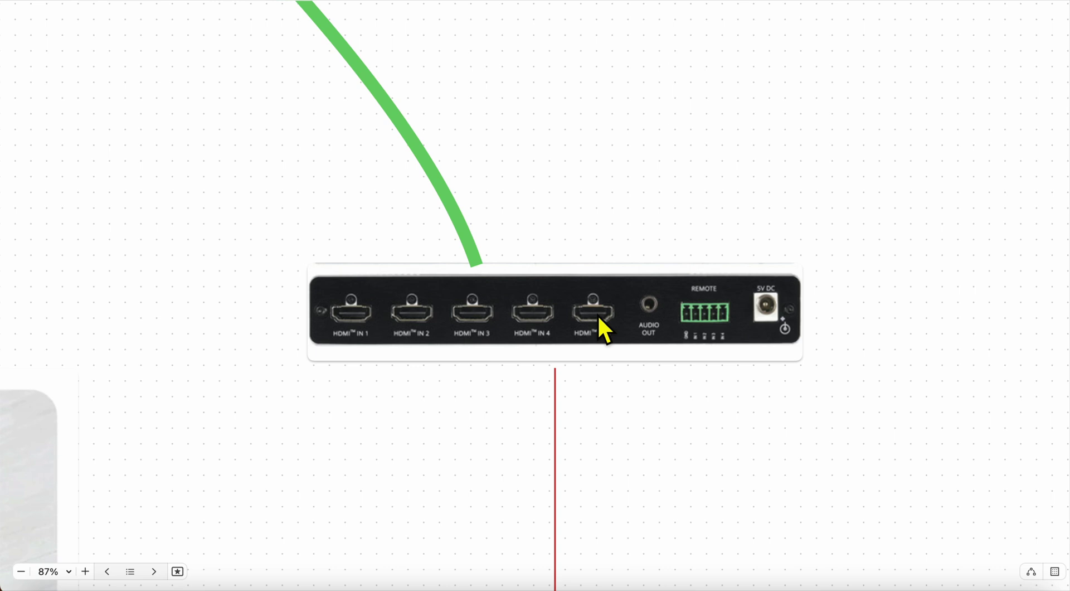
pyautogui.scroll(-6, 600, 315)
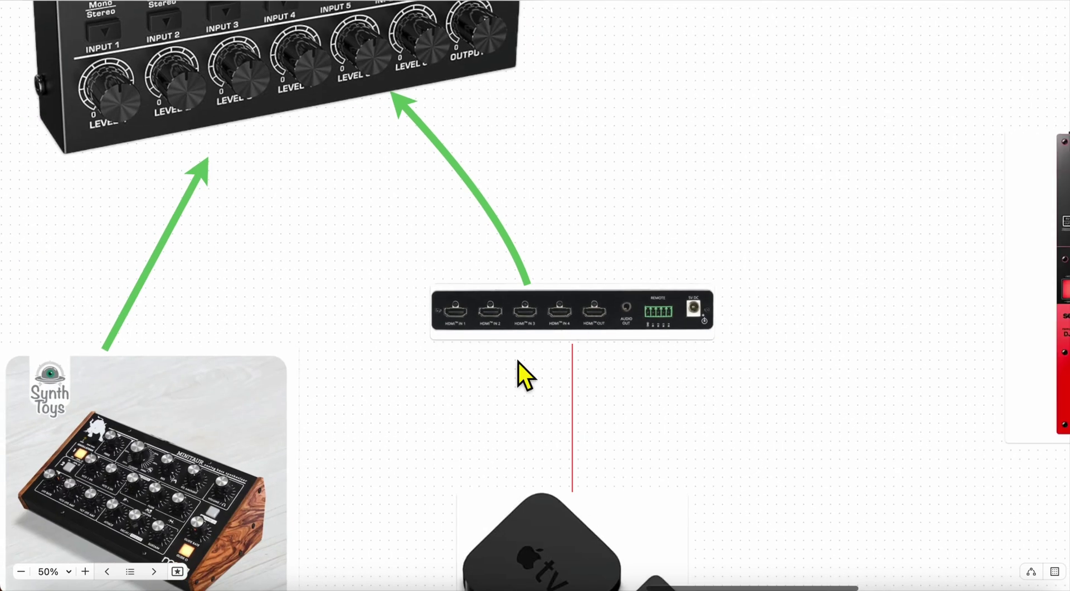
pyautogui.scroll(10, 517, 362)
pyautogui.hscroll(-5, 517, 363)
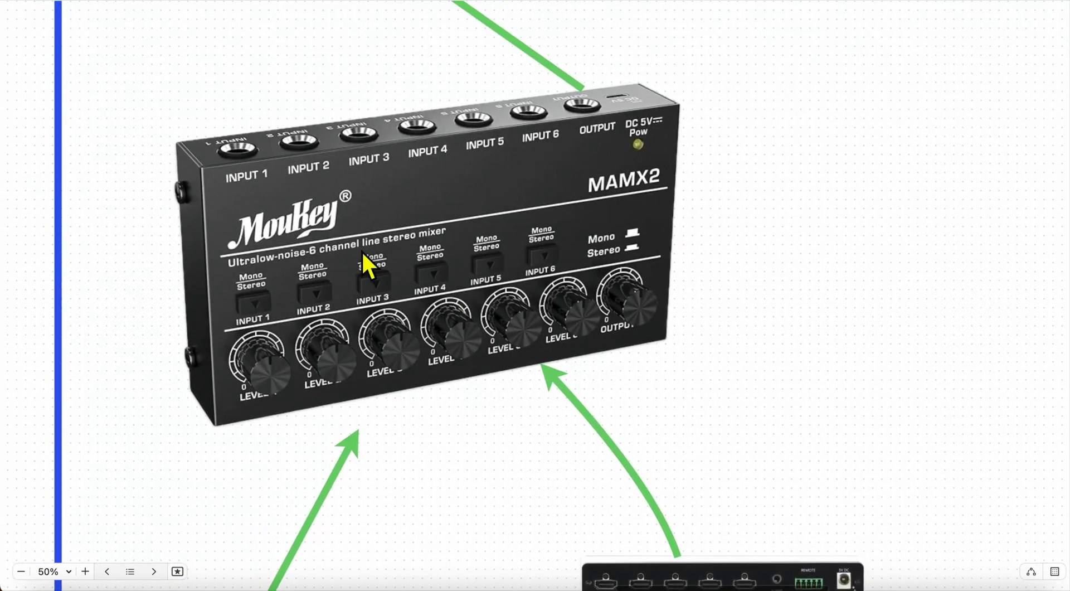
pyautogui.scroll(15, 355, 252)
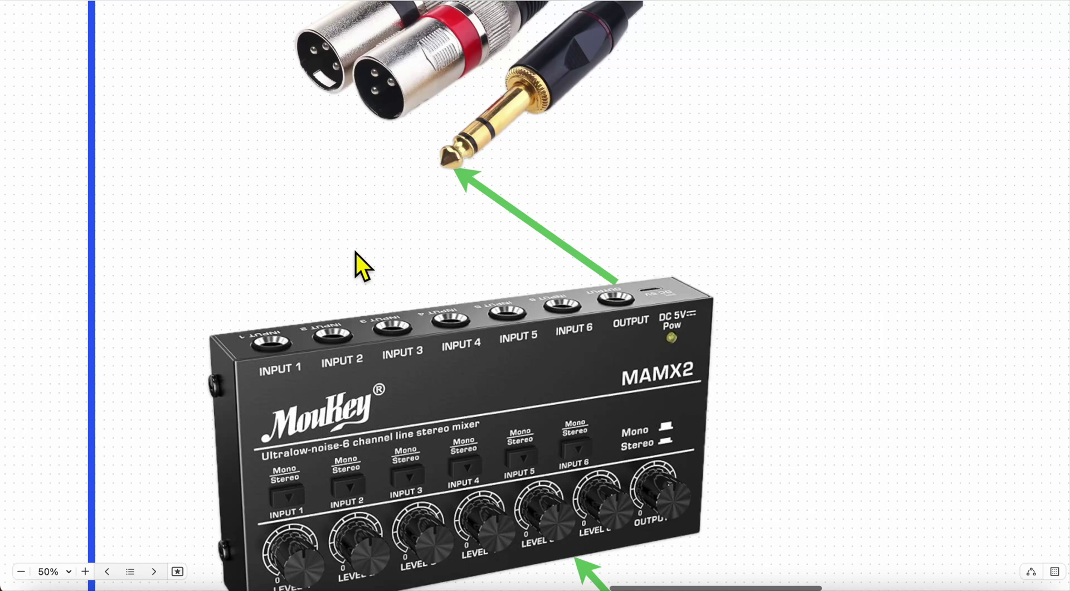
pyautogui.scroll(-5, 335, 299)
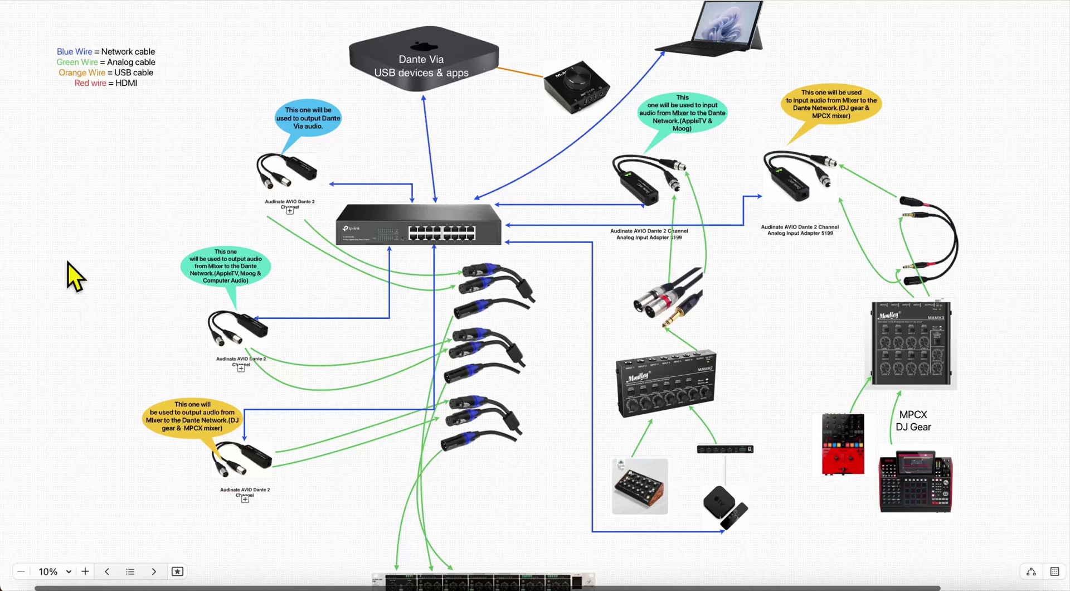
pyautogui.hscroll(-3, 259, 233)
# Pan down at 10% to reveal the XLR cables and the Ultralink Pro rack units
pyautogui.scroll(-1, 259, 233)
pyautogui.scroll(3, 258, 237)
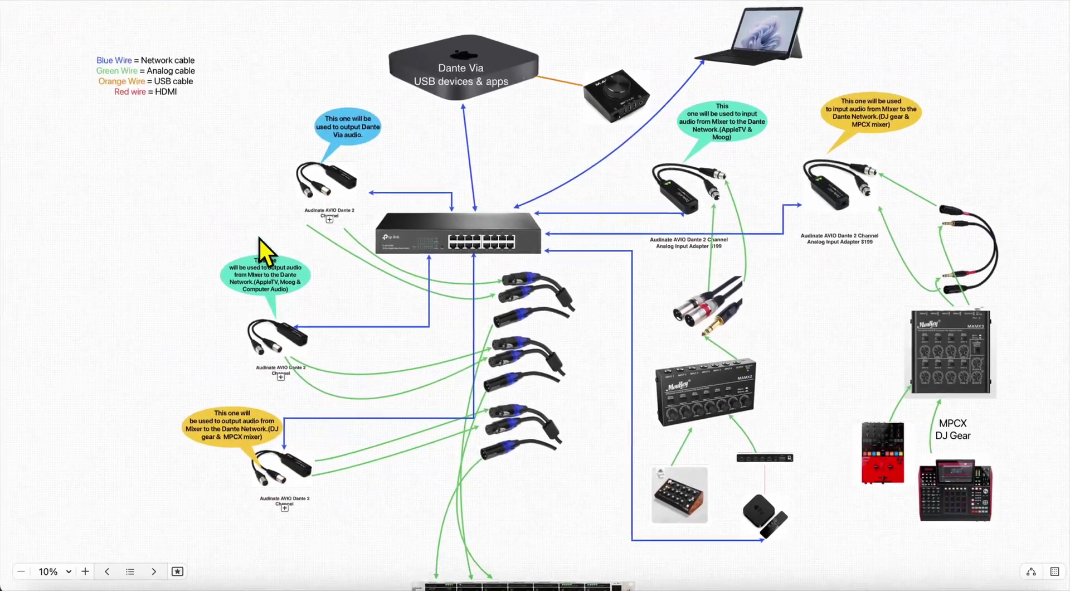
pyautogui.scroll(-1, 262, 237)
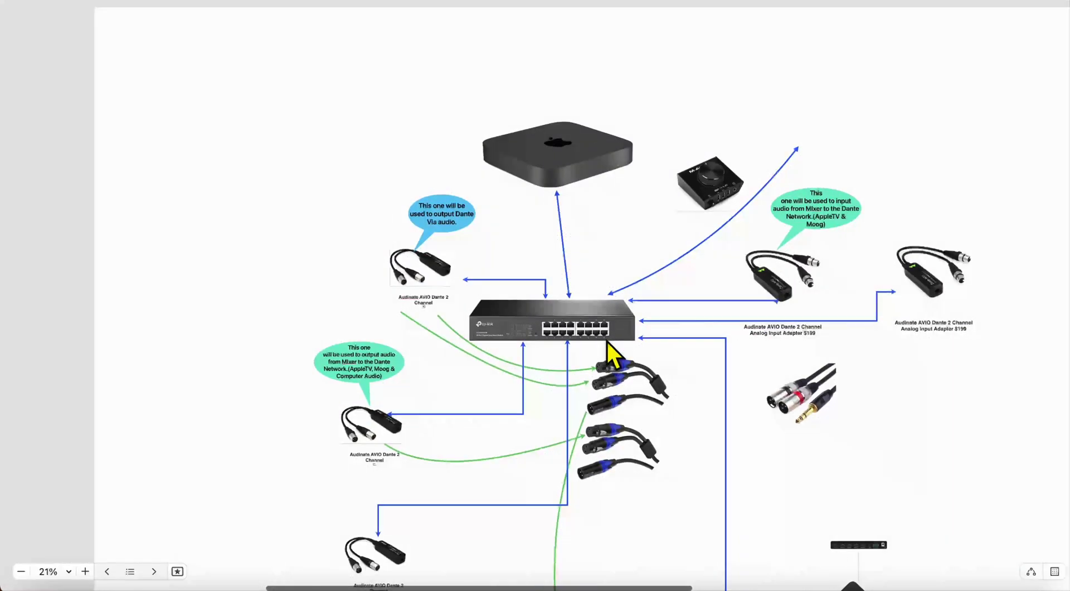
pyautogui.scroll(-3, 607, 342)
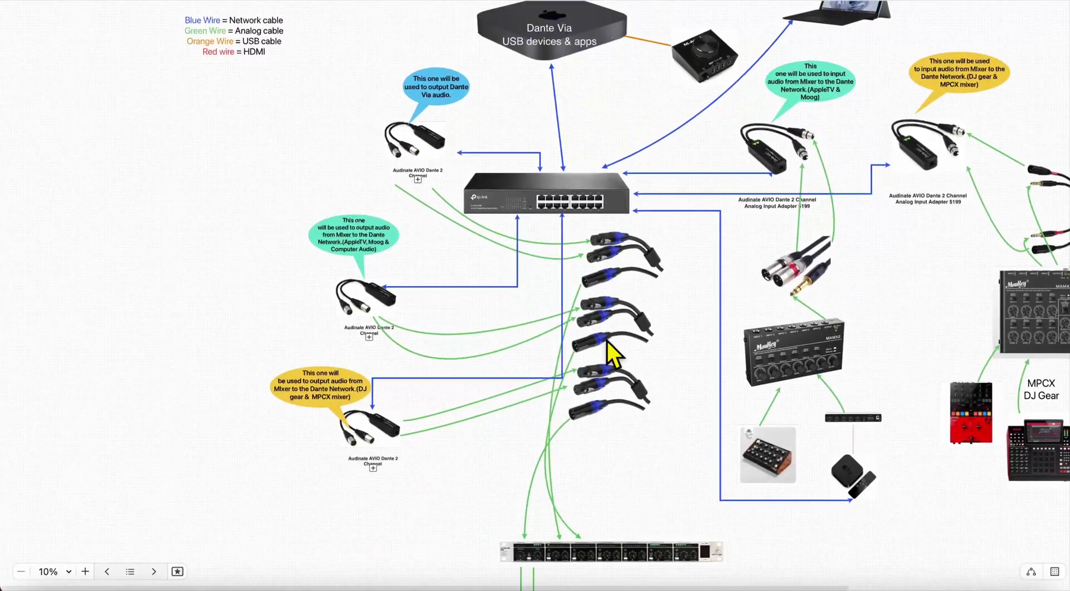
pyautogui.scroll(10, 601, 349)
pyautogui.scroll(-10, 515, 307)
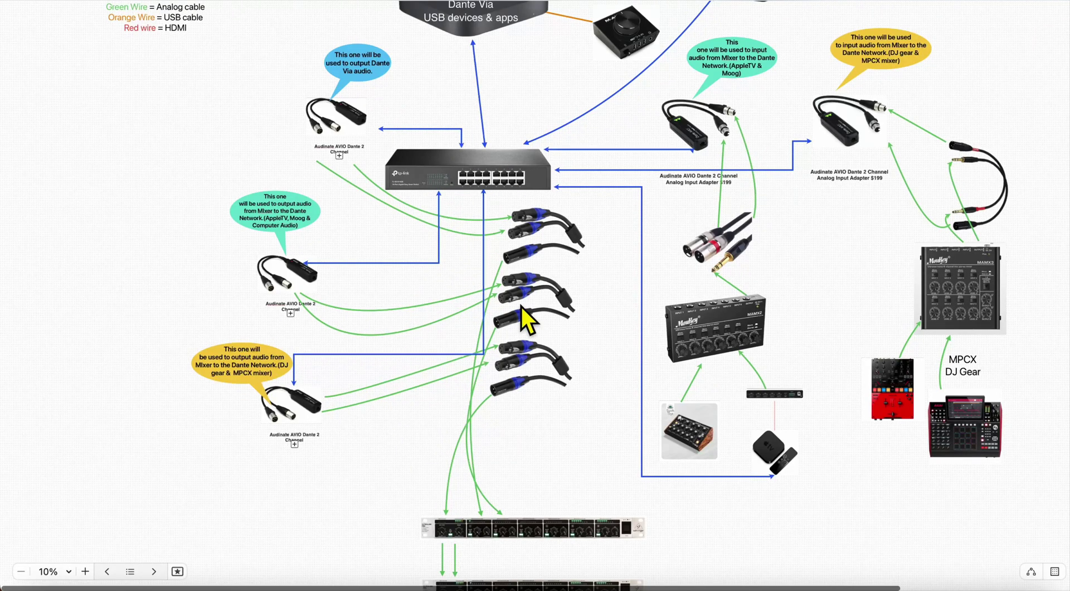
pyautogui.scroll(-1, 527, 316)
pyautogui.scroll(-2, 523, 311)
# Pinch-zoom in to about 41% on the first Behringer Ultralink Pro rack
pyautogui.scroll(5, 619, 403)
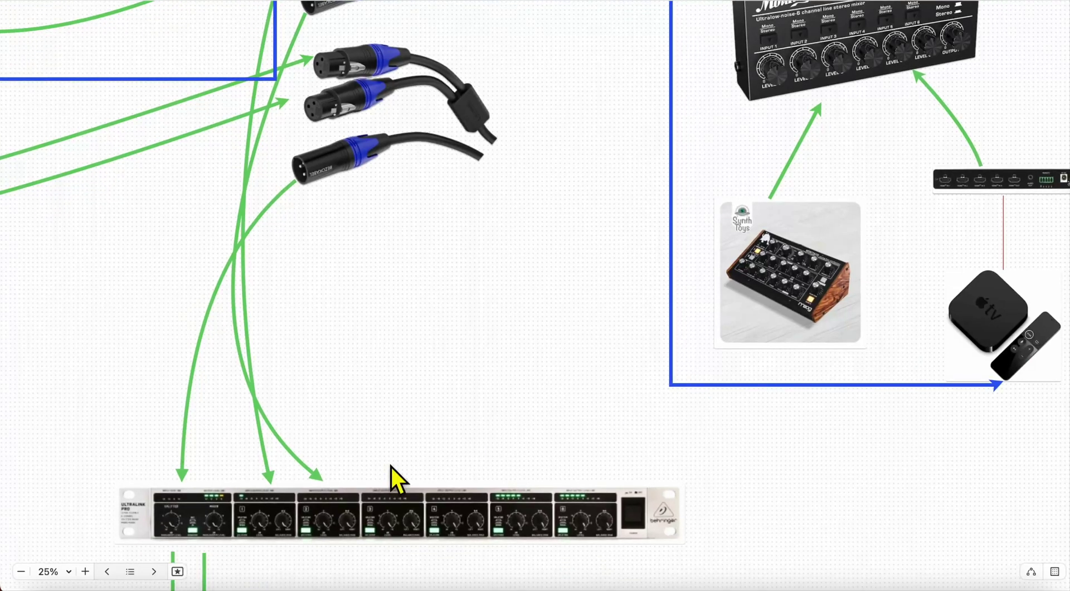
pyautogui.scroll(2, 411, 428)
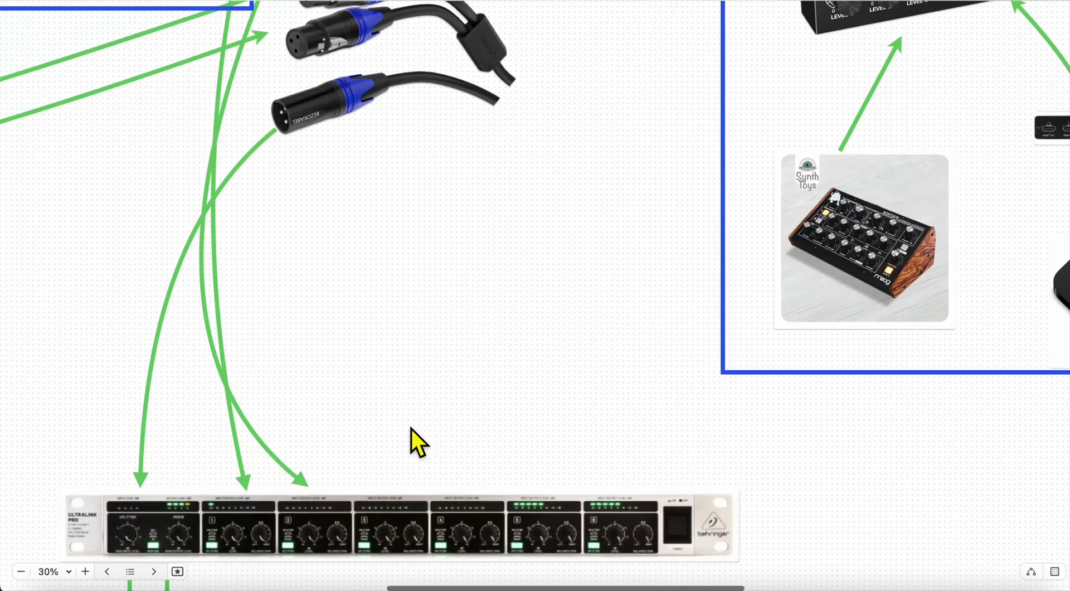
pyautogui.scroll(-1, 411, 429)
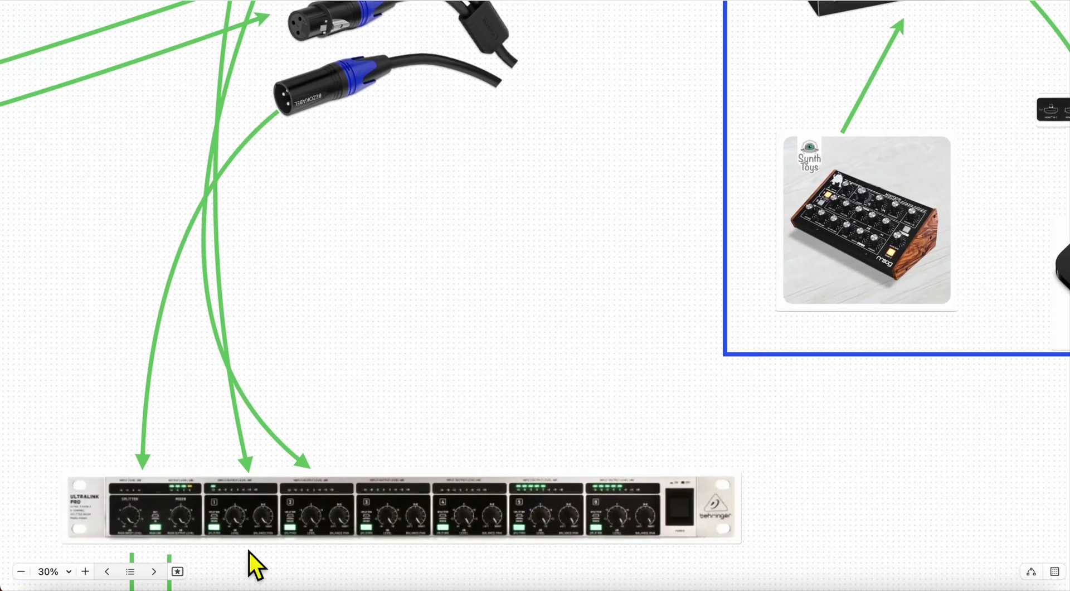
pyautogui.scroll(3, 307, 436)
pyautogui.scroll(-3, 307, 436)
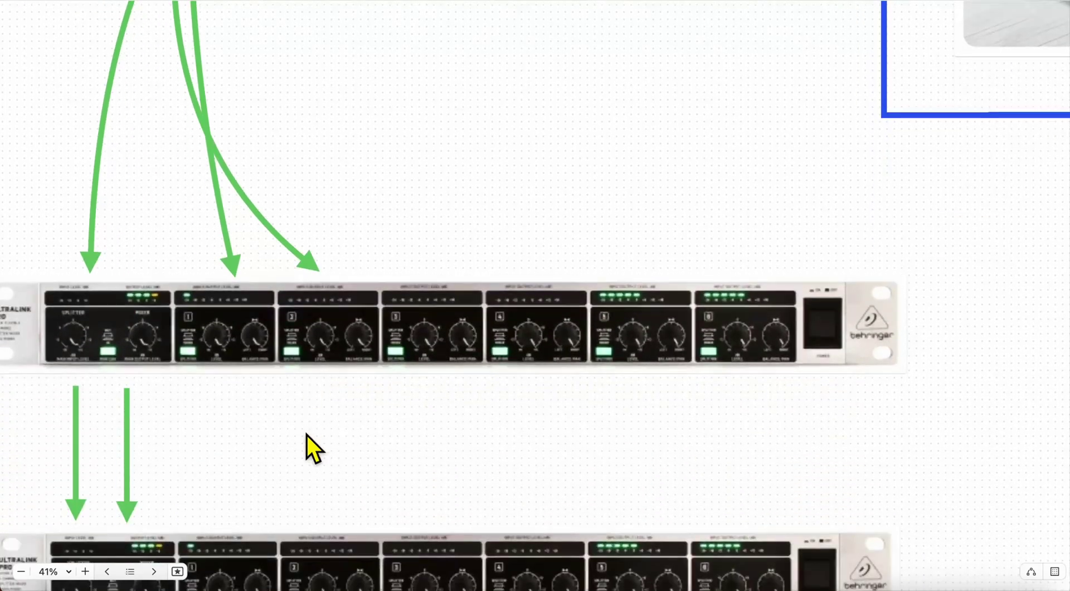
pyautogui.scroll(5, 307, 436)
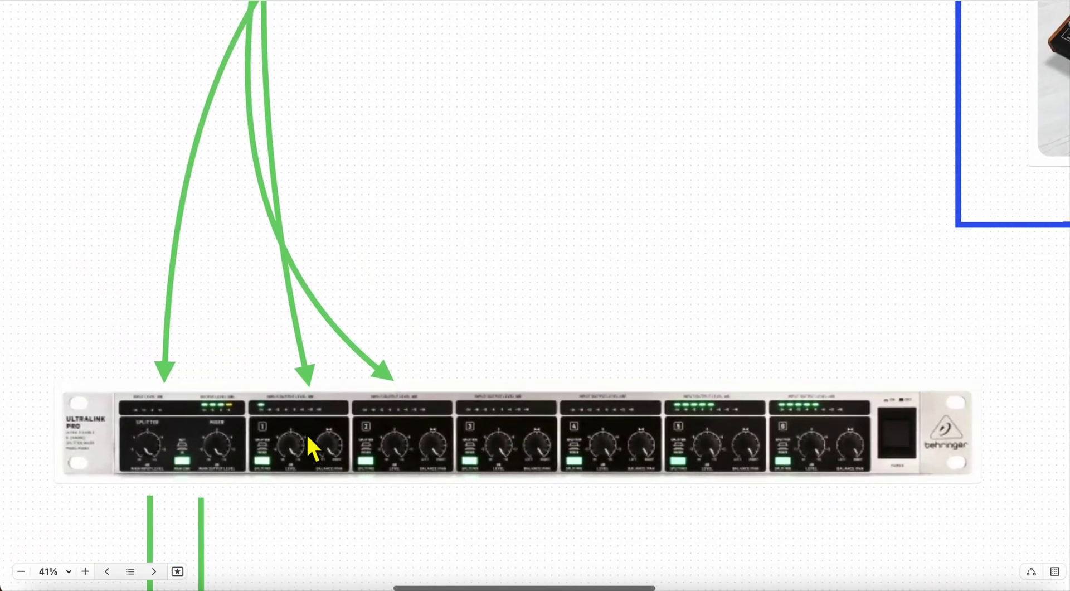
pyautogui.scroll(-3, 307, 435)
# Pan around the rack to show its three incoming and two outgoing green wires
pyautogui.hscroll(-1, 307, 435)
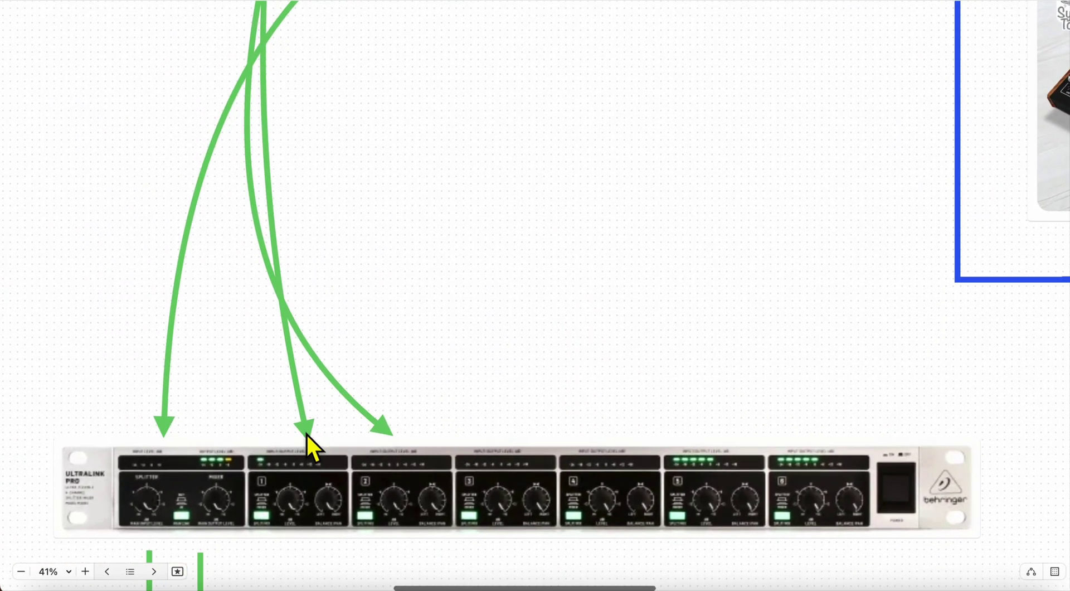
pyautogui.scroll(2, 306, 433)
pyautogui.scroll(-3, 306, 433)
pyautogui.hscroll(-1, 306, 433)
pyautogui.scroll(2, 305, 433)
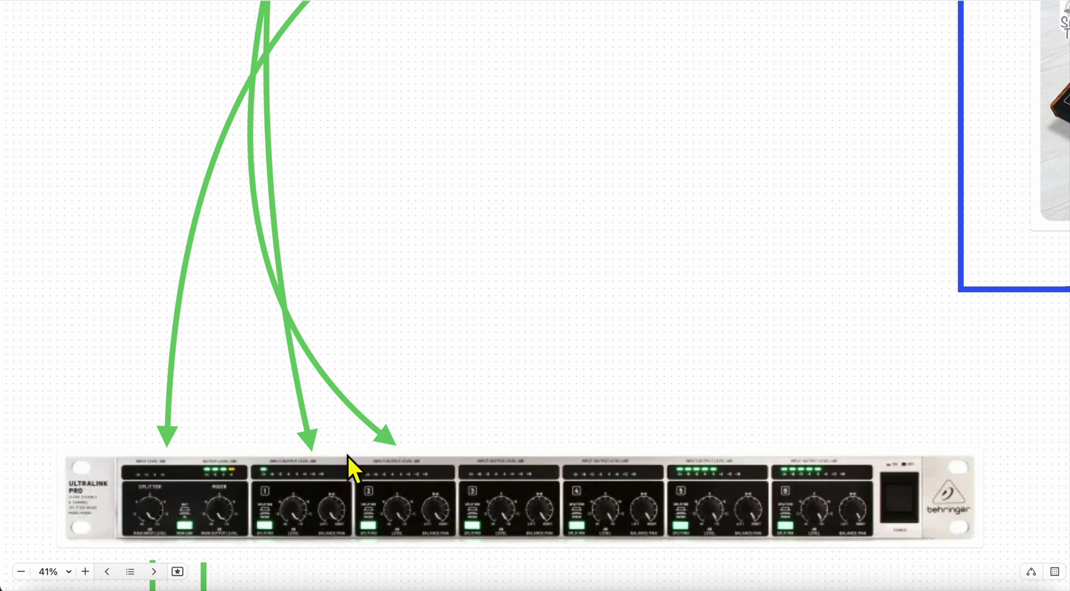
pyautogui.scroll(-1, 446, 260)
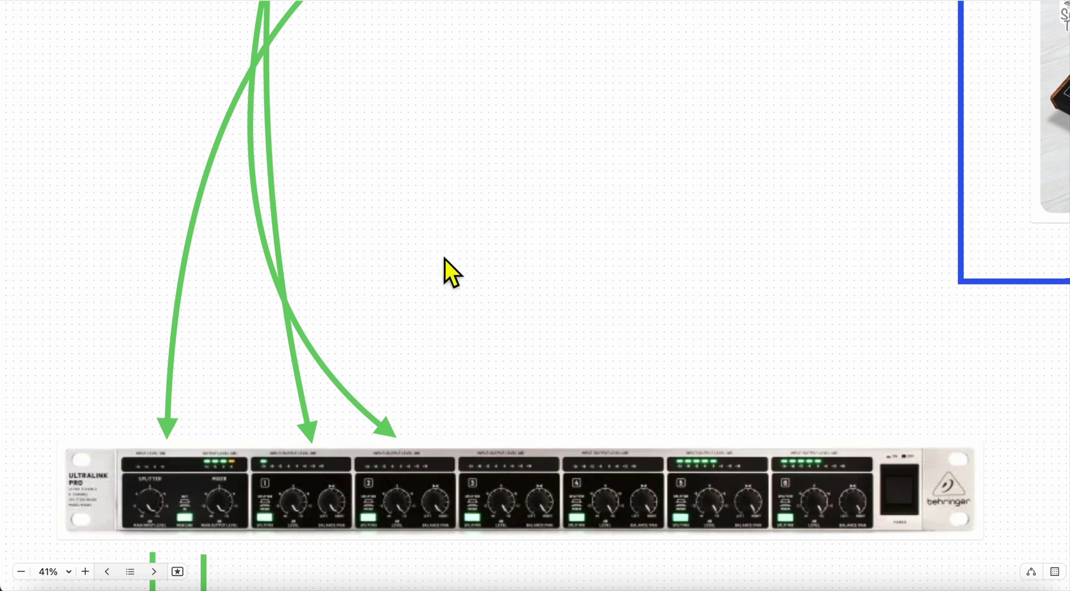
pyautogui.hscroll(1, 445, 259)
pyautogui.scroll(-5, 455, 453)
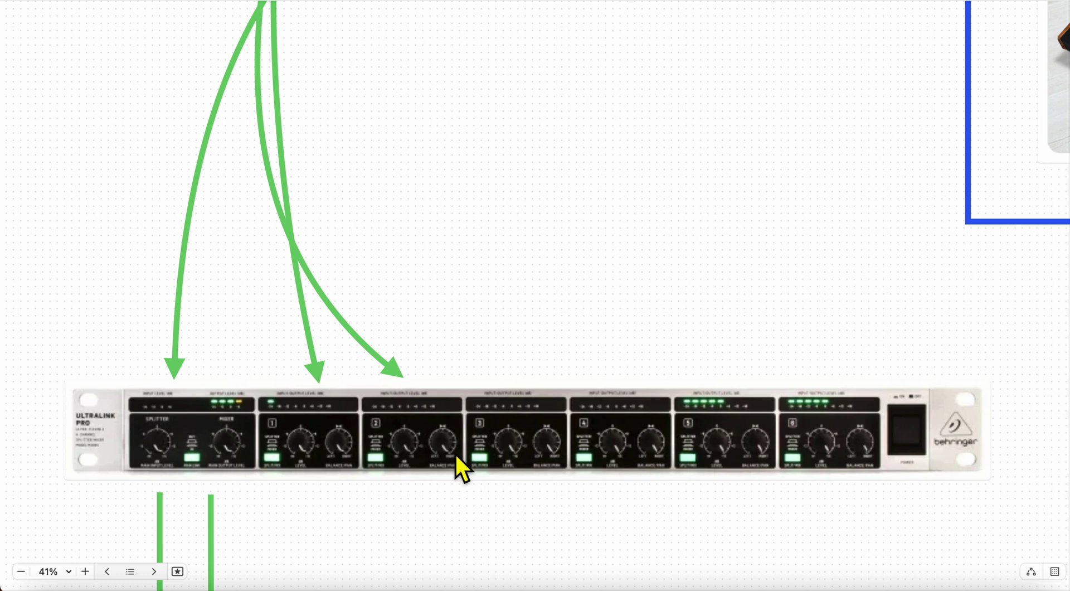
# Pan down at 41% to the second Ultralink rack, four speakers and SUB subwoofer
pyautogui.scroll(-5, 455, 453)
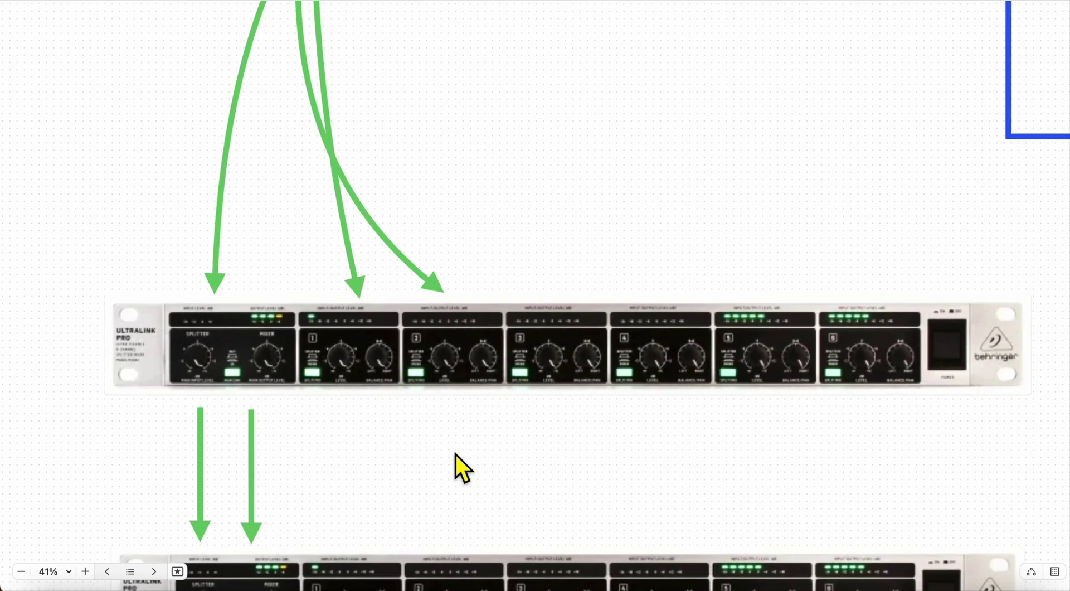
pyautogui.hscroll(3, 432, 377)
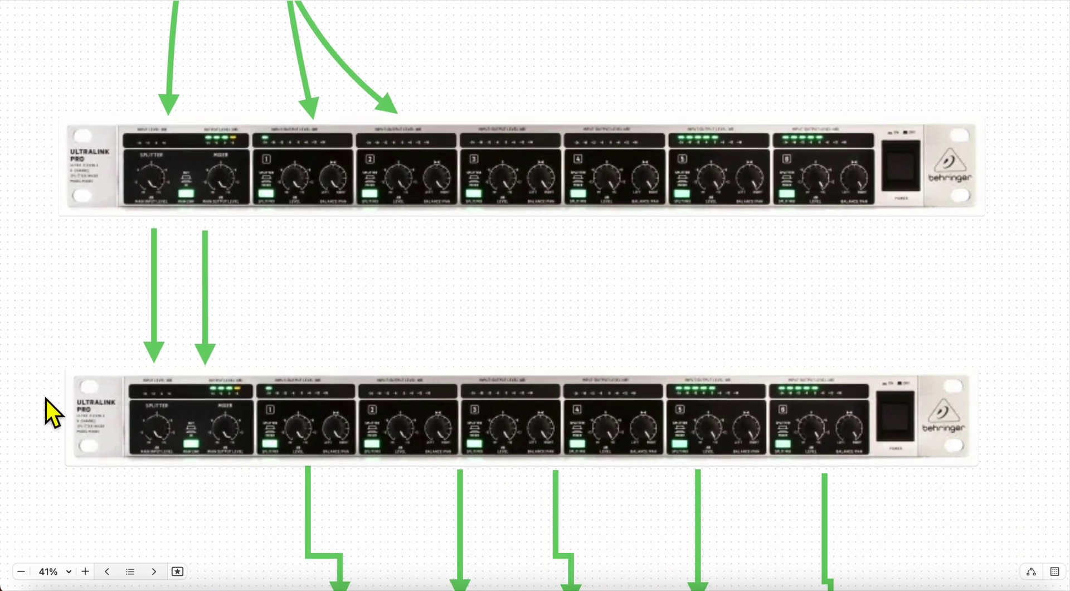
pyautogui.scroll(-2, 836, 412)
pyautogui.hscroll(-1, 836, 409)
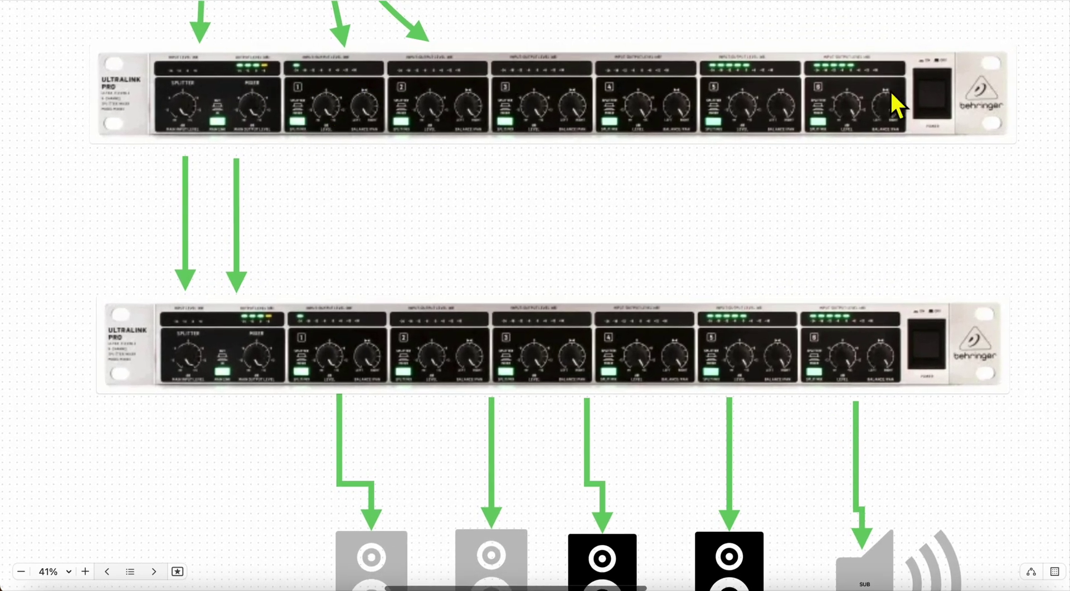
pyautogui.scroll(2, 356, 71)
pyautogui.hscroll(1, 357, 71)
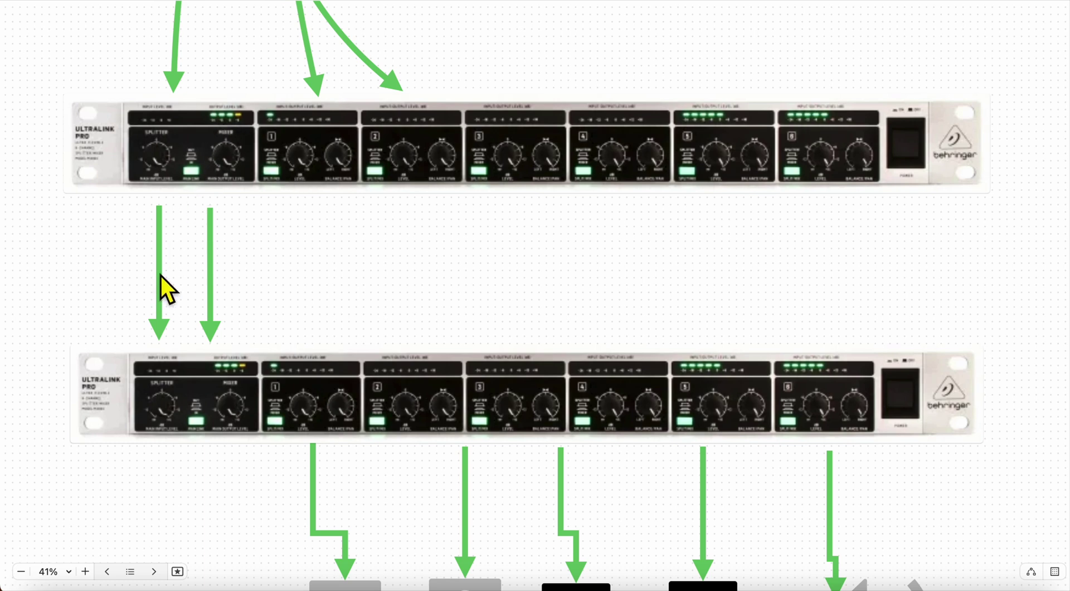
pyautogui.scroll(-3, 399, 378)
pyautogui.hscroll(-1, 399, 378)
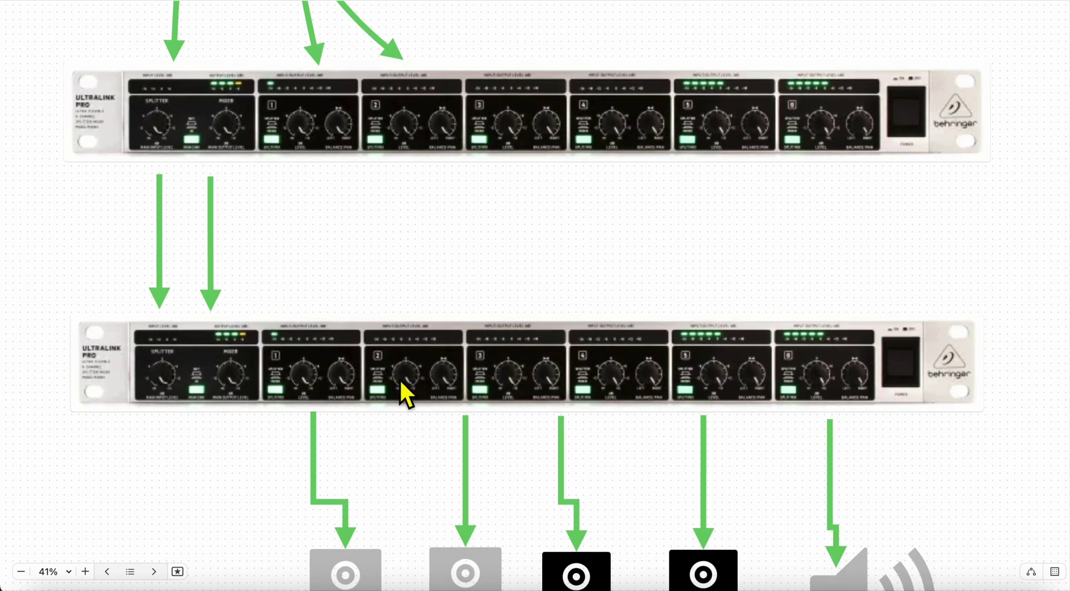
pyautogui.scroll(-3, 388, 376)
pyautogui.hscroll(2, 388, 375)
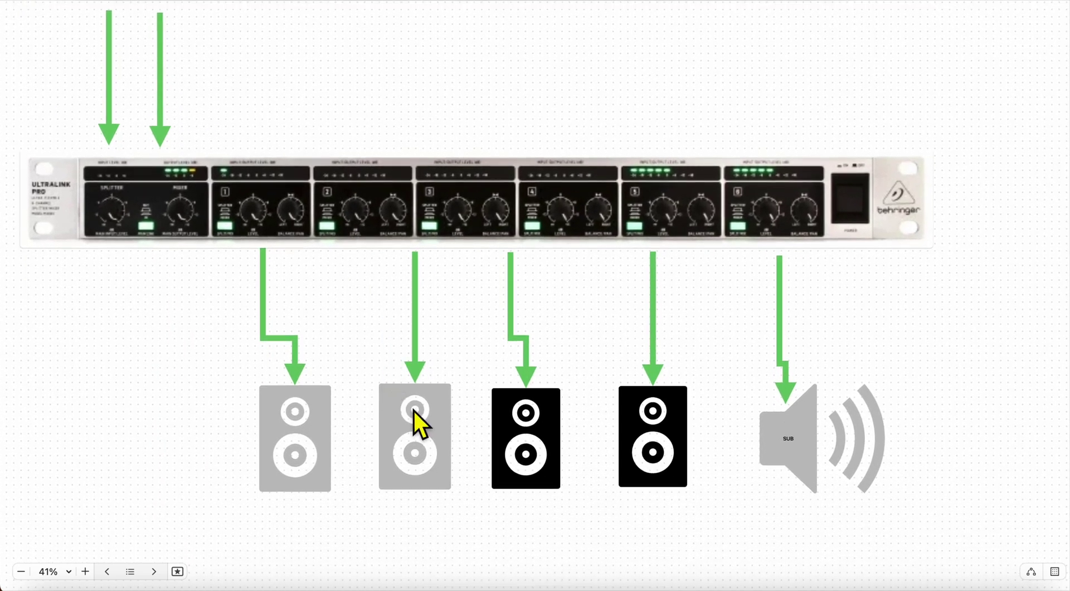
pyautogui.scroll(1, 418, 426)
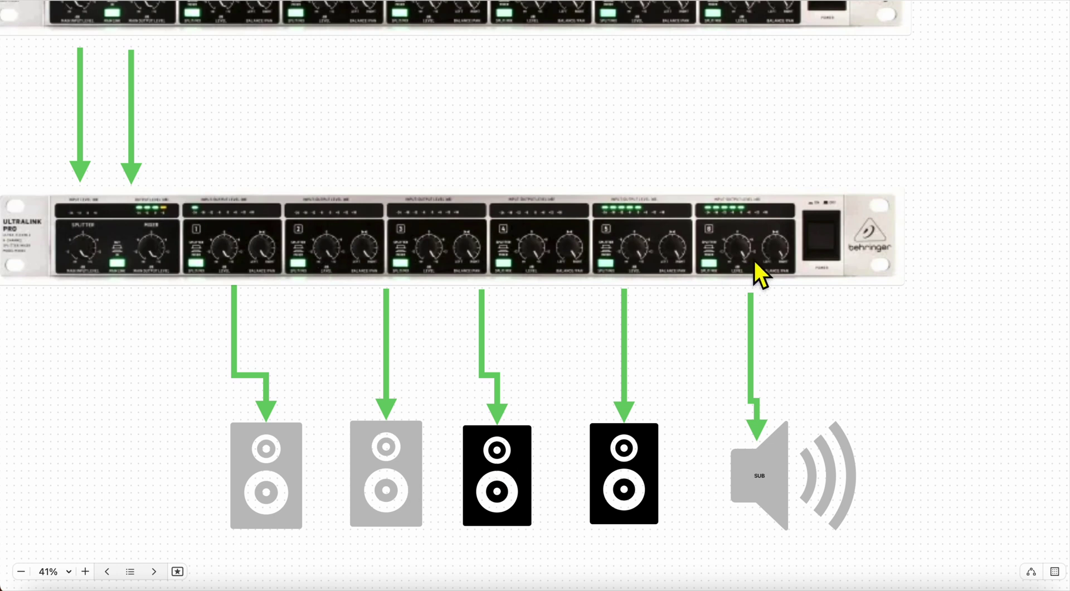